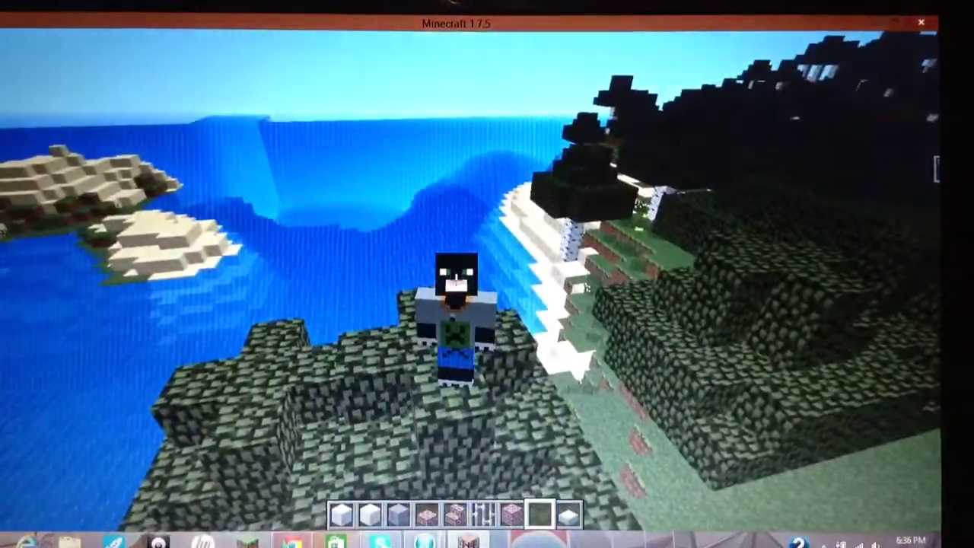
Step: Switch to first-person view and survey the brick stair porch over the stone floor
key(F5)
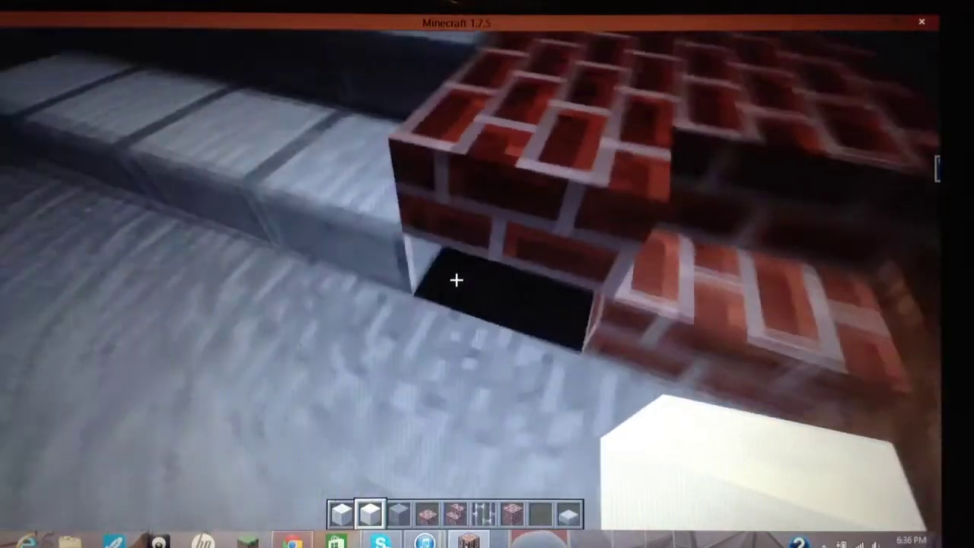
scroll(455, 280, down, 1)
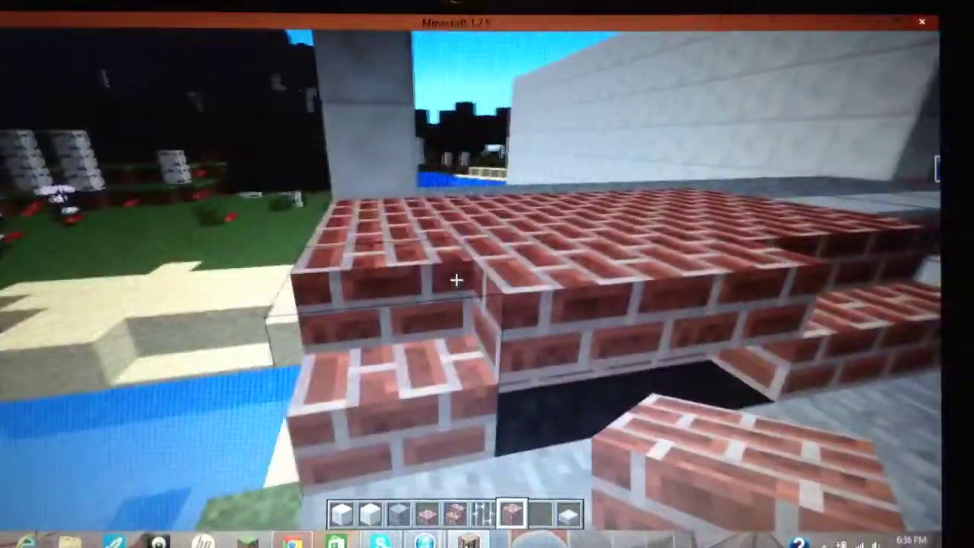
scroll(456, 279, up, 2)
scroll(456, 280, up, 1)
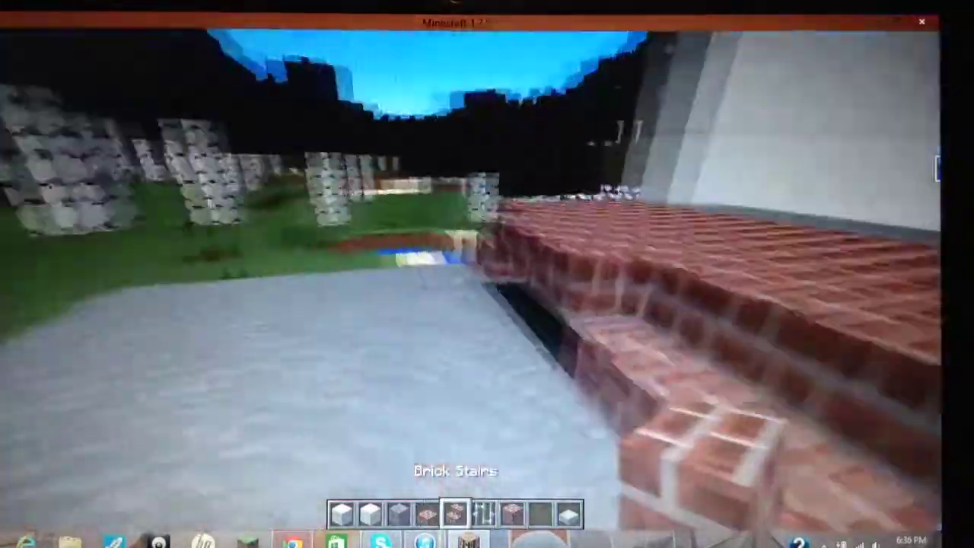
scroll(456, 280, down, 1)
scroll(456, 280, up, 1)
scroll(456, 280, up, 1)
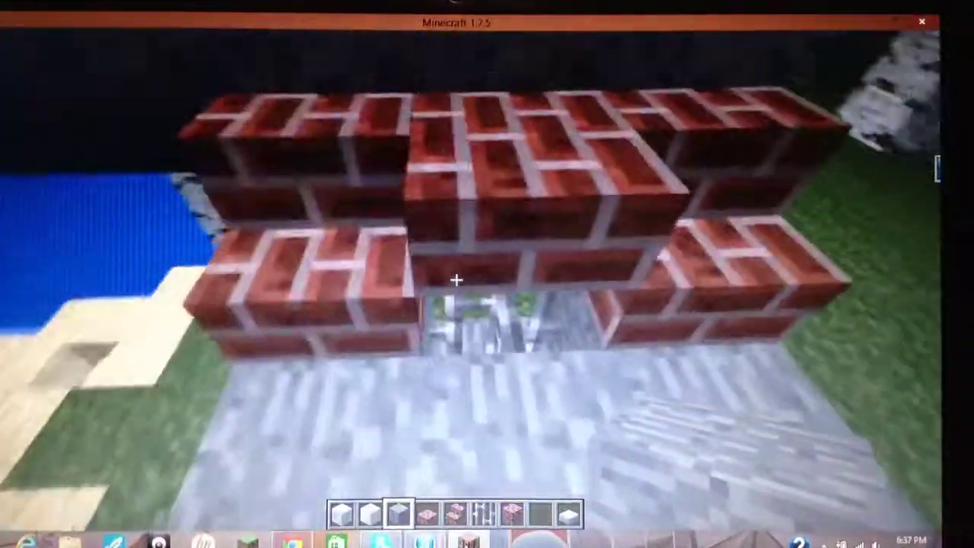
scroll(456, 279, down, 2)
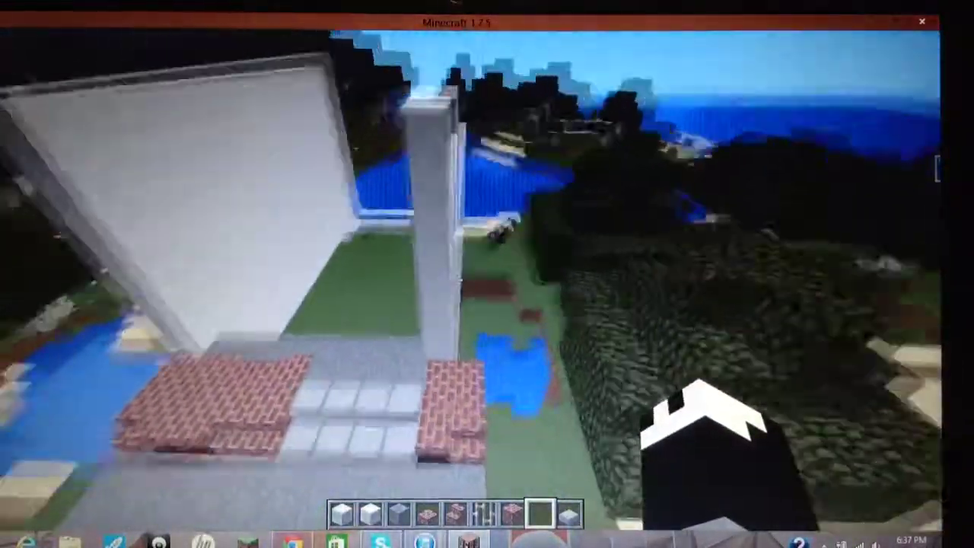
scroll(455, 280, up, 1)
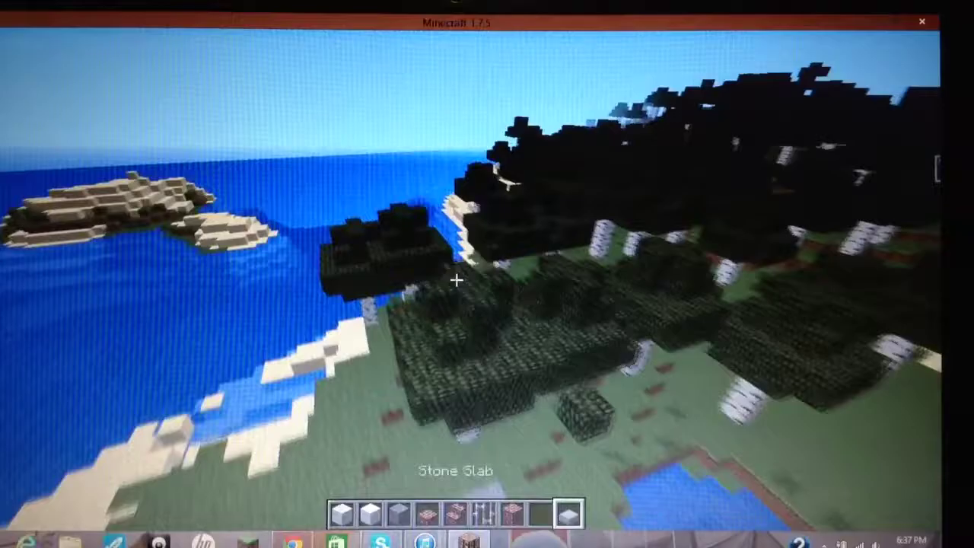
scroll(456, 280, down, 5)
scroll(455, 280, up, 1)
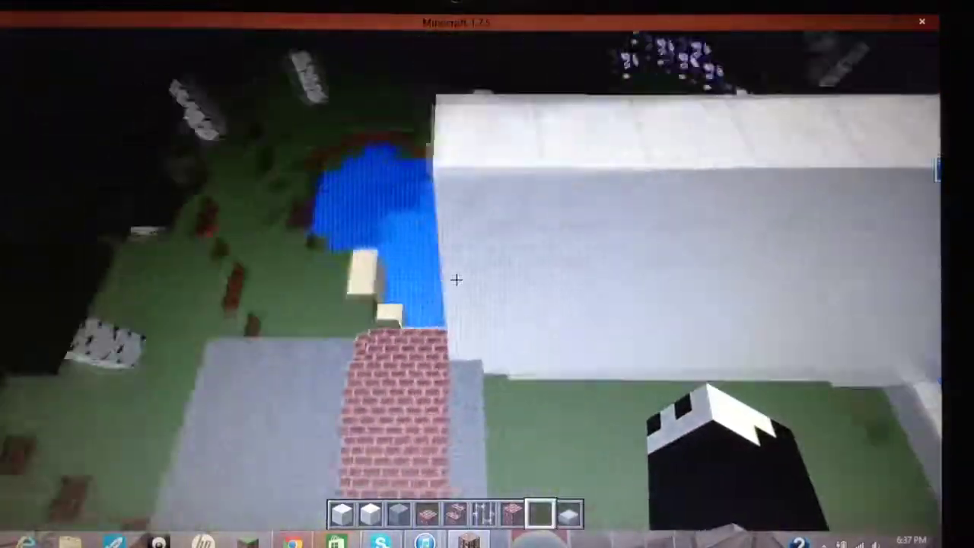
scroll(456, 280, up, 5)
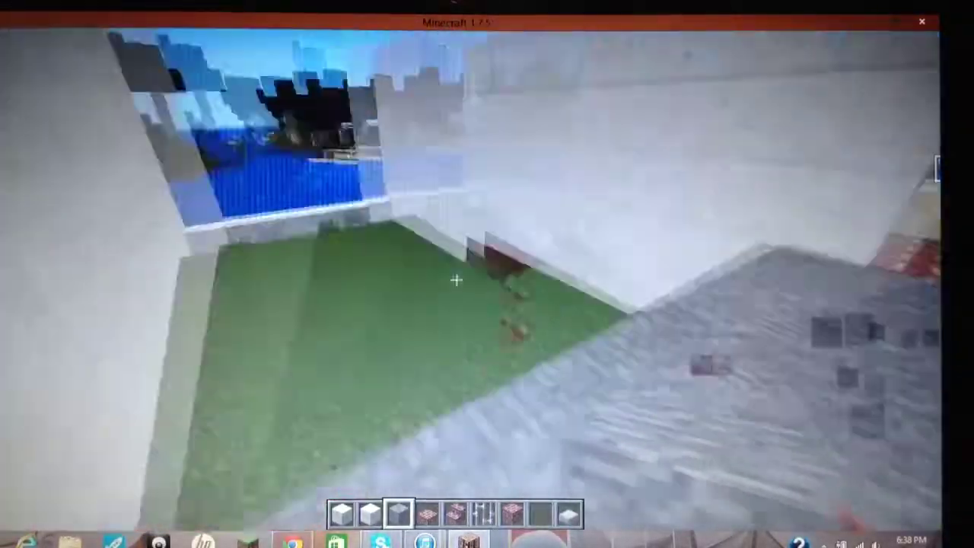
scroll(456, 280, down, 1)
scroll(455, 280, up, 1)
scroll(455, 280, up, 1)
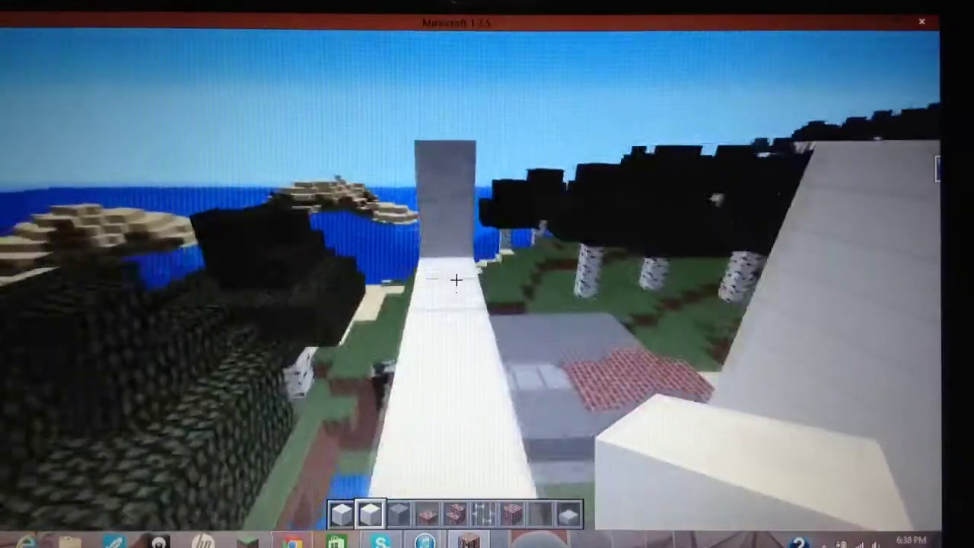
Step: Place one Block of Quartz on the top edge of the tall quartz wall
right_click(456, 280)
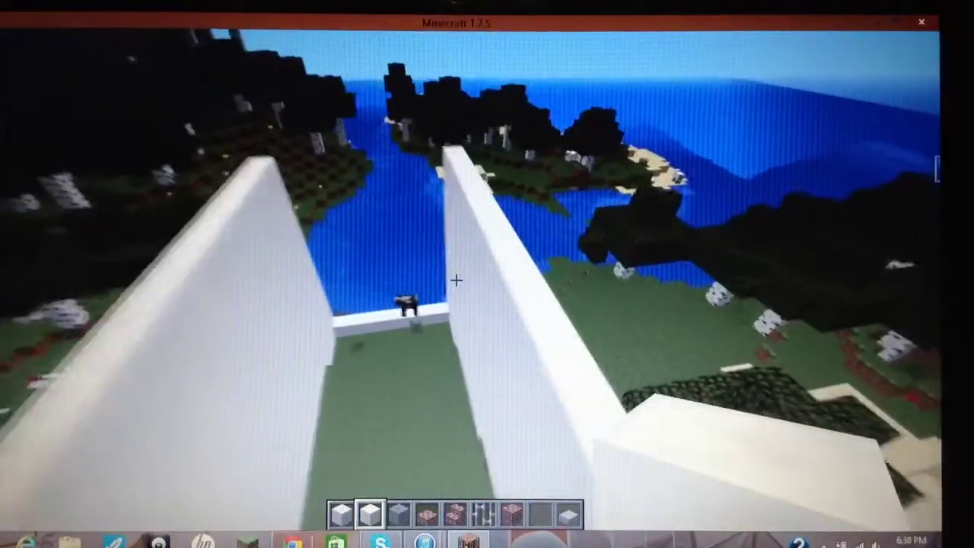
scroll(456, 280, down, 1)
scroll(456, 280, down, 3)
scroll(456, 280, down, 1)
scroll(456, 280, down, 1)
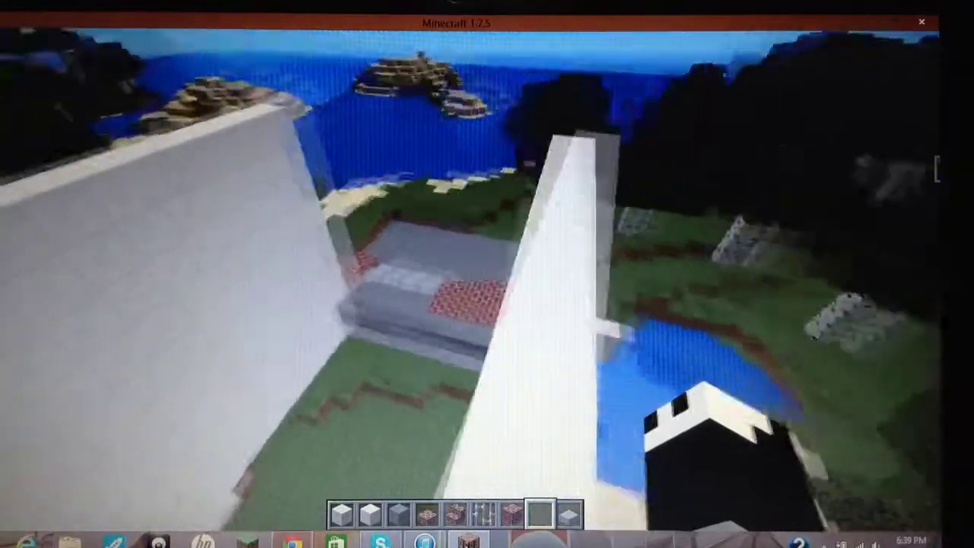
scroll(456, 279, up, 1)
scroll(455, 279, up, 5)
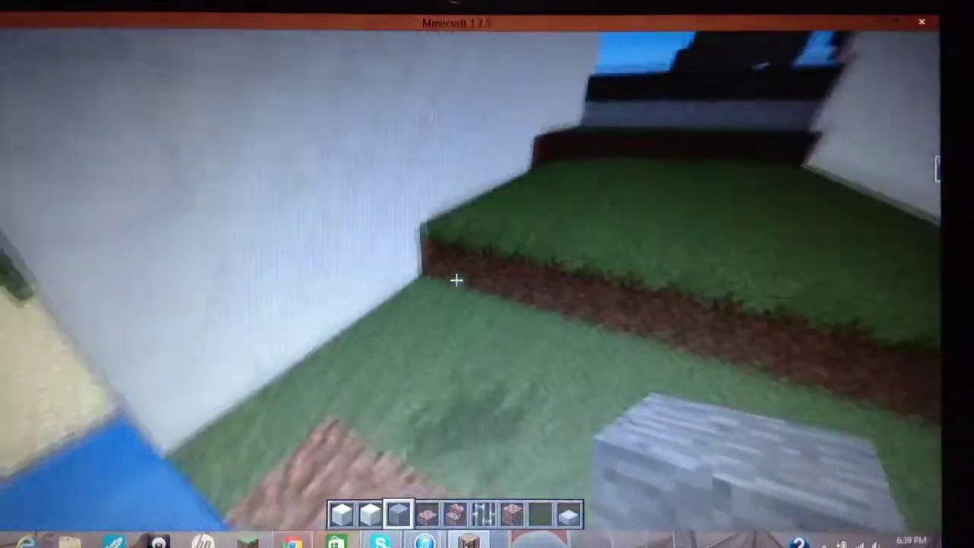
scroll(455, 280, up, 1)
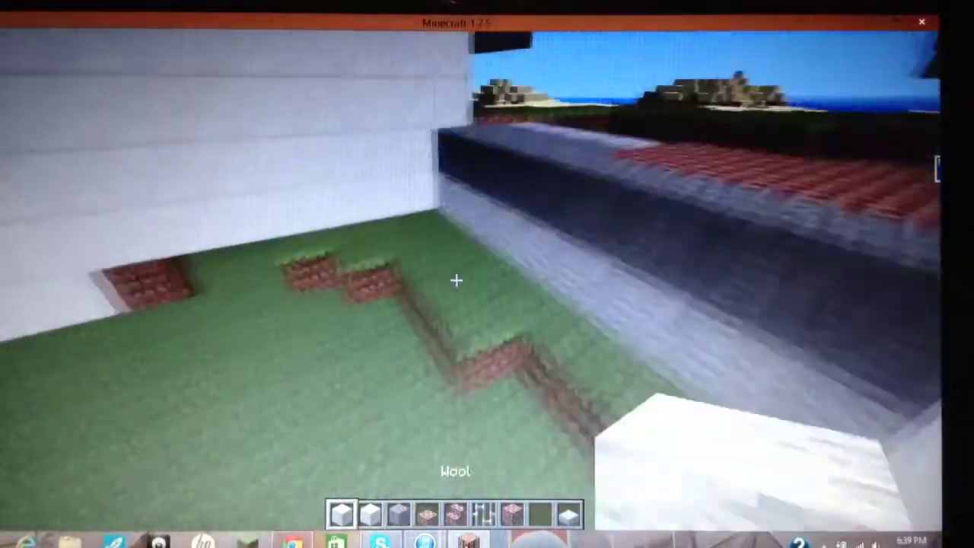
scroll(455, 280, down, 1)
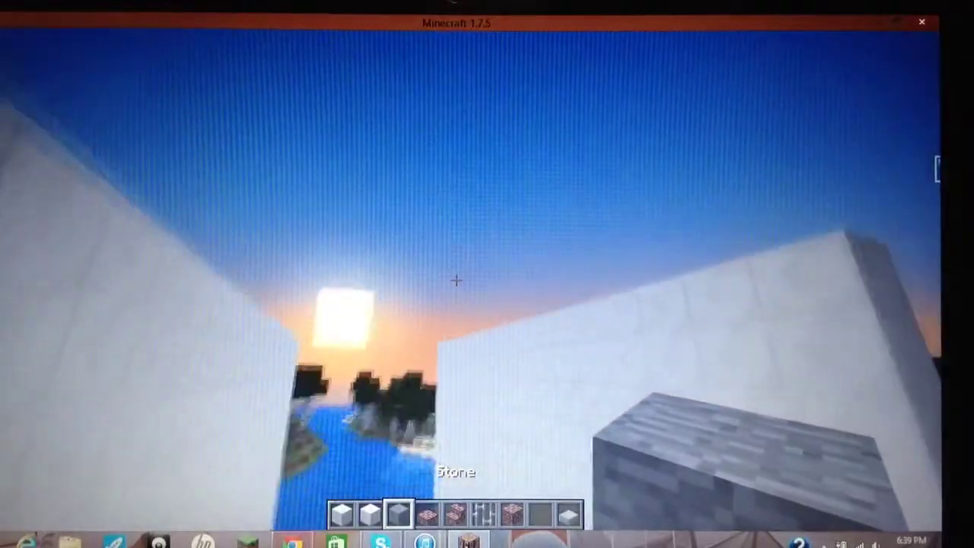
scroll(455, 280, up, 1)
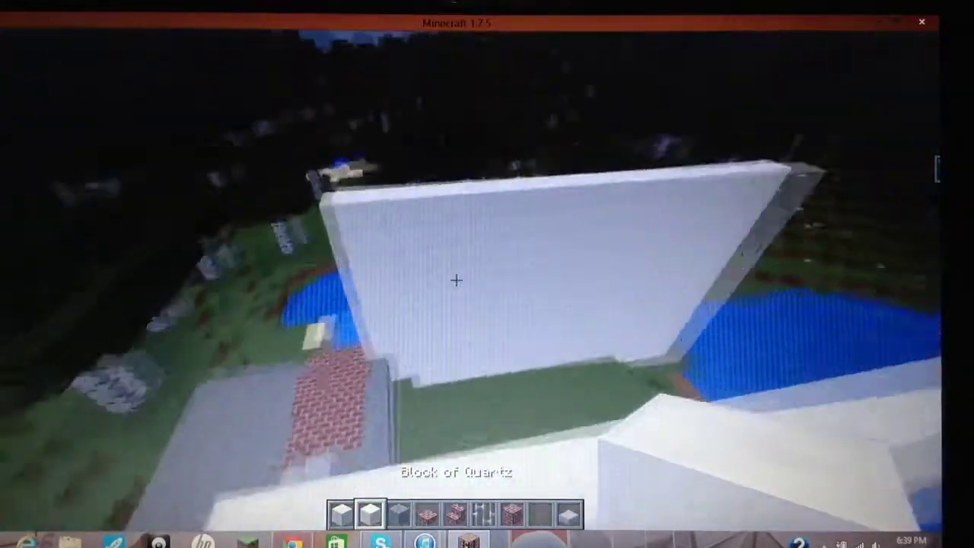
scroll(455, 280, down, 1)
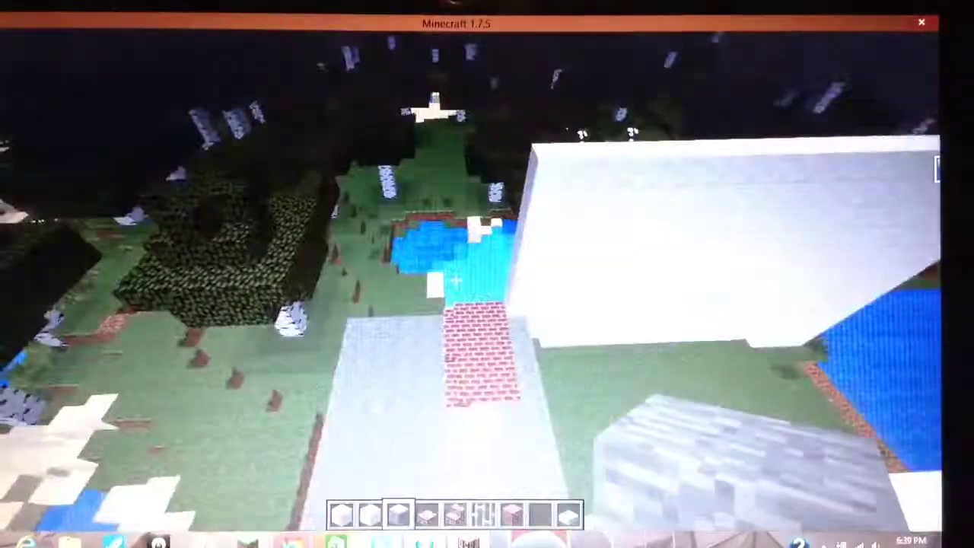
key(Escape)
key(Escape)
key(Escape)
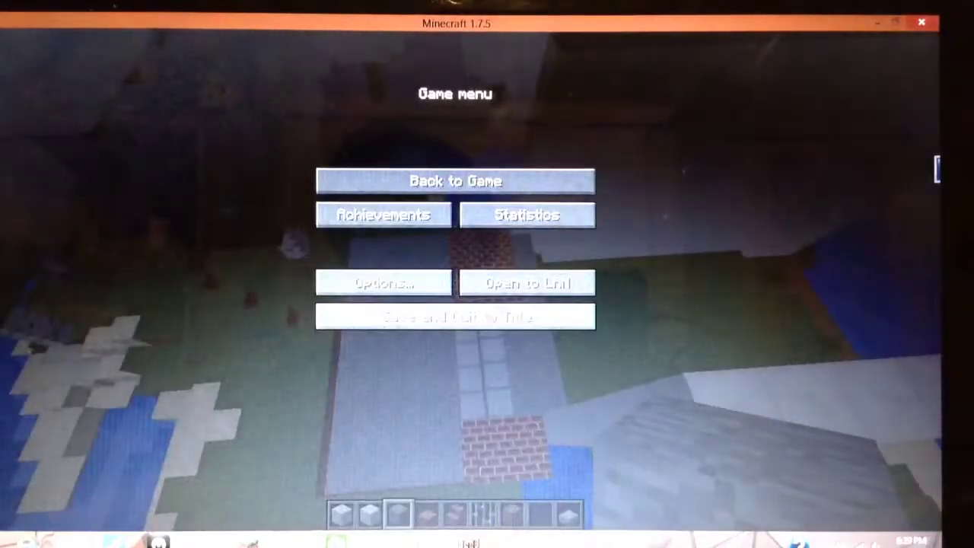
key(alt+Tab)
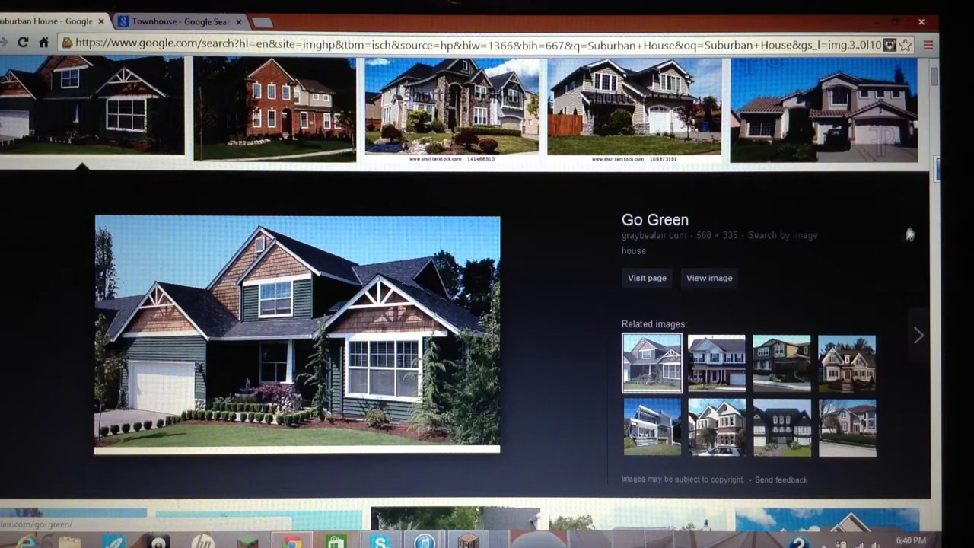
click(148, 21)
scroll(375, 184, down, 3)
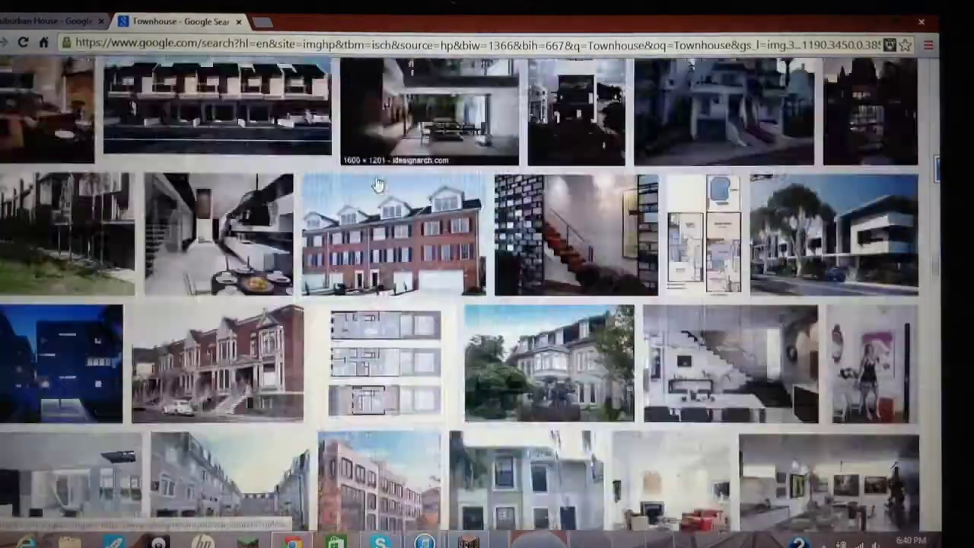
scroll(375, 184, up, 3)
scroll(395, 191, up, 2)
scroll(426, 198, up, 2)
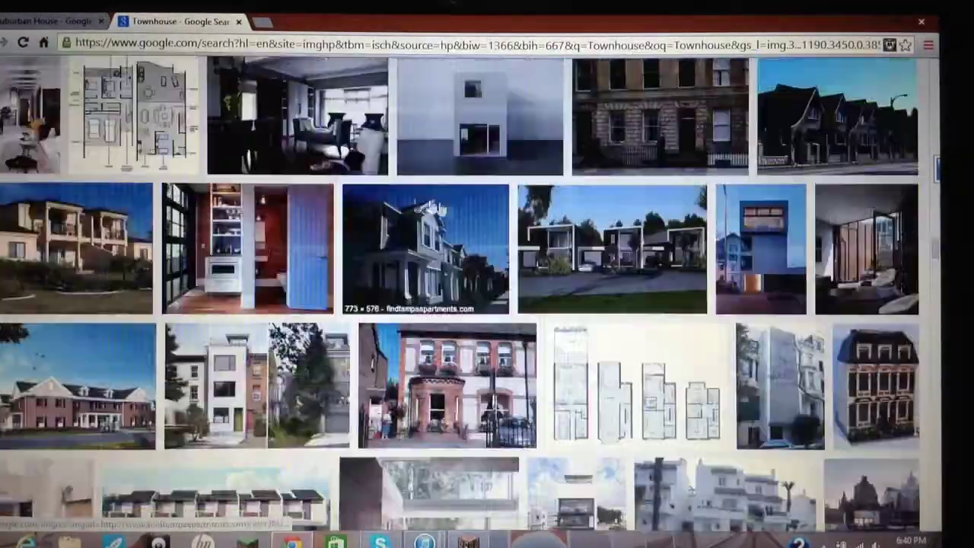
scroll(471, 211, up, 1)
scroll(608, 304, up, 3)
scroll(744, 405, up, 1)
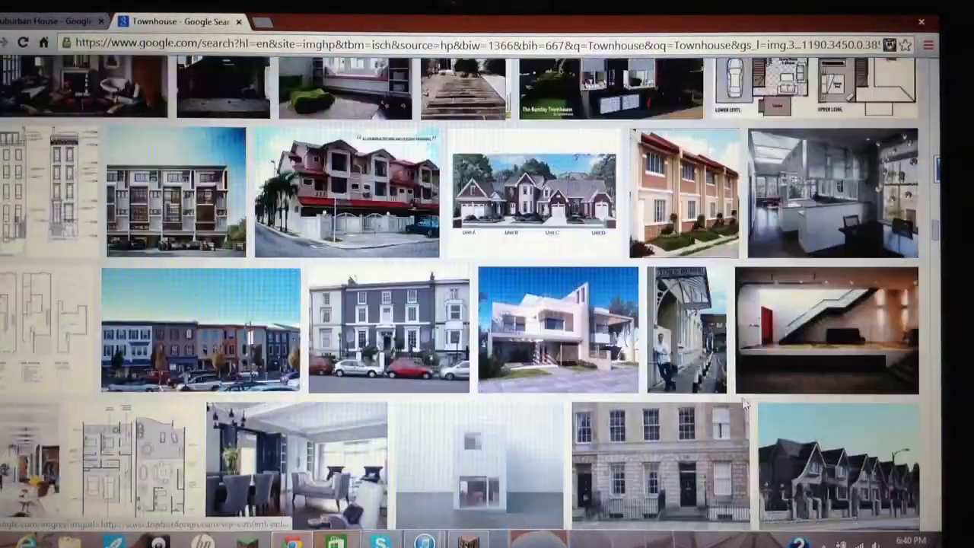
scroll(601, 304, up, 3)
scroll(648, 289, down, 1)
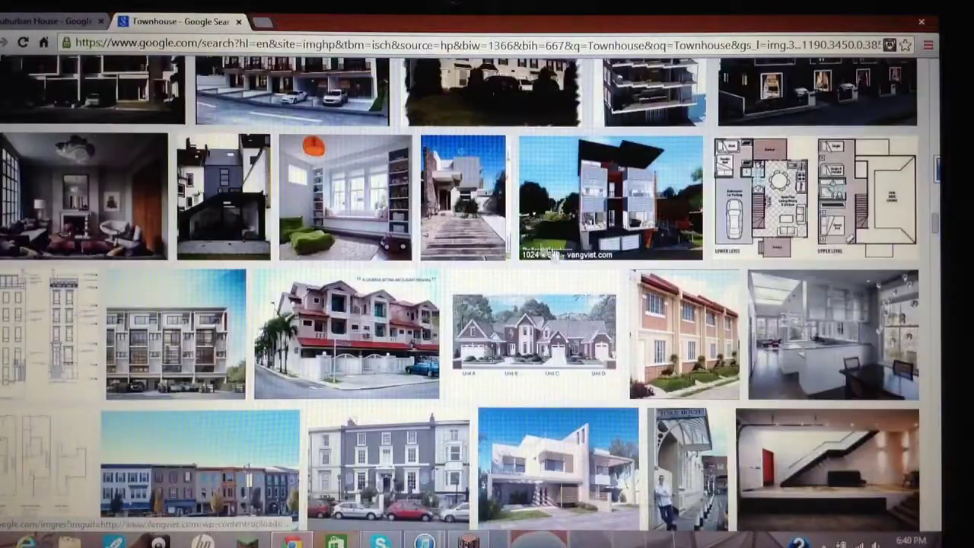
scroll(253, 213, up, 2)
scroll(250, 213, up, 2)
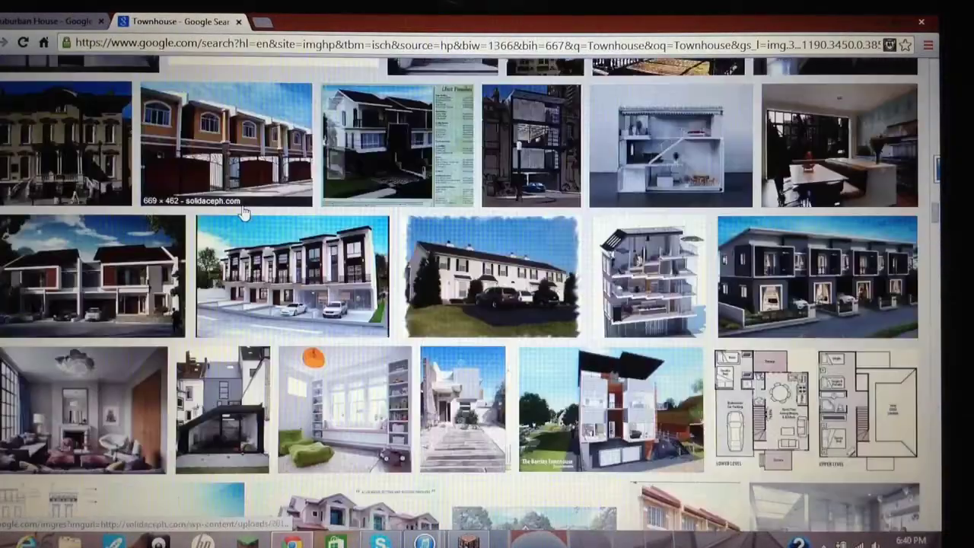
scroll(244, 213, up, 3)
scroll(243, 213, up, 4)
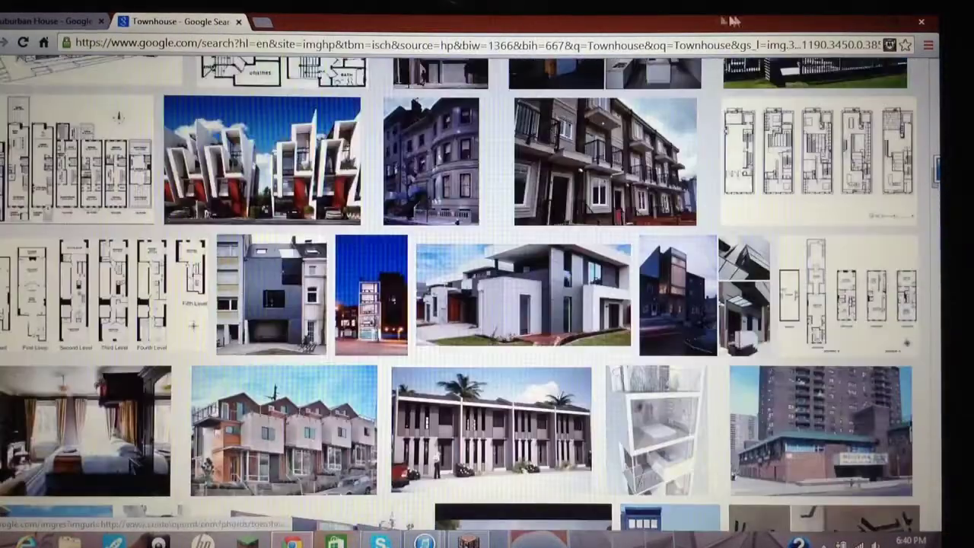
click(868, 28)
click(456, 178)
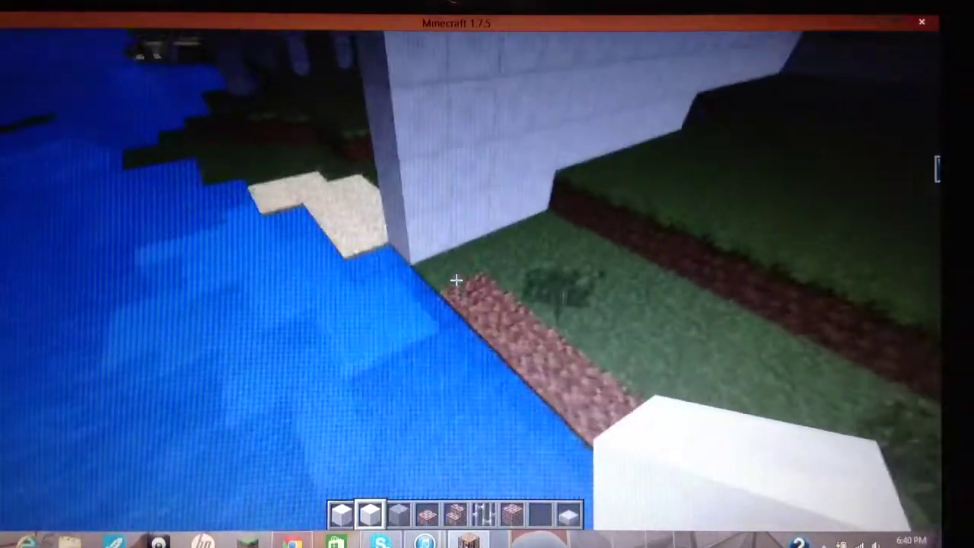
scroll(455, 280, down, 2)
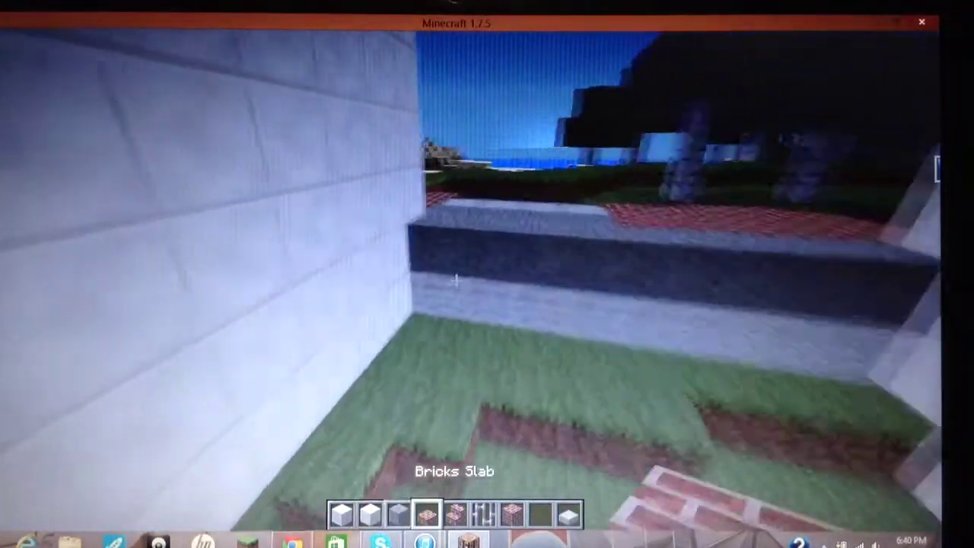
scroll(456, 280, up, 1)
key(w)
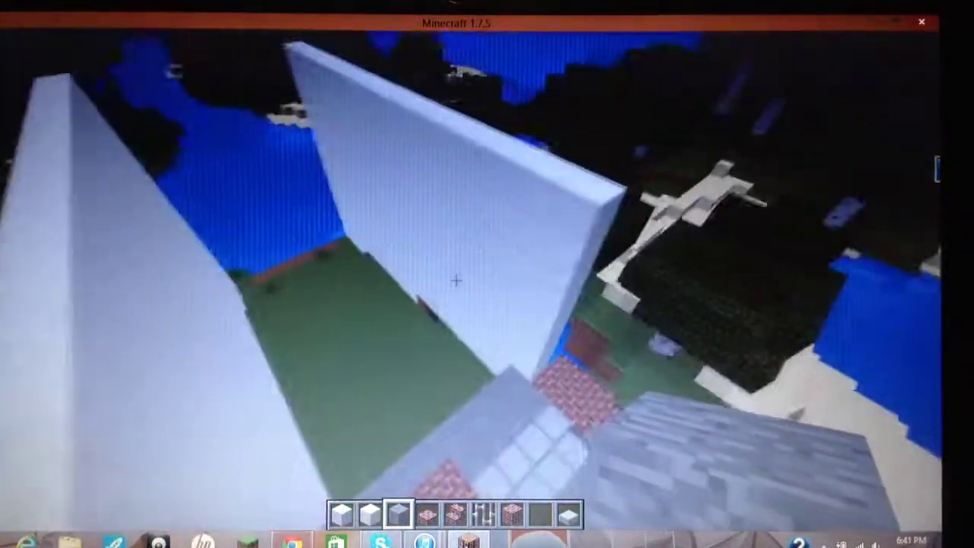
key(shift)
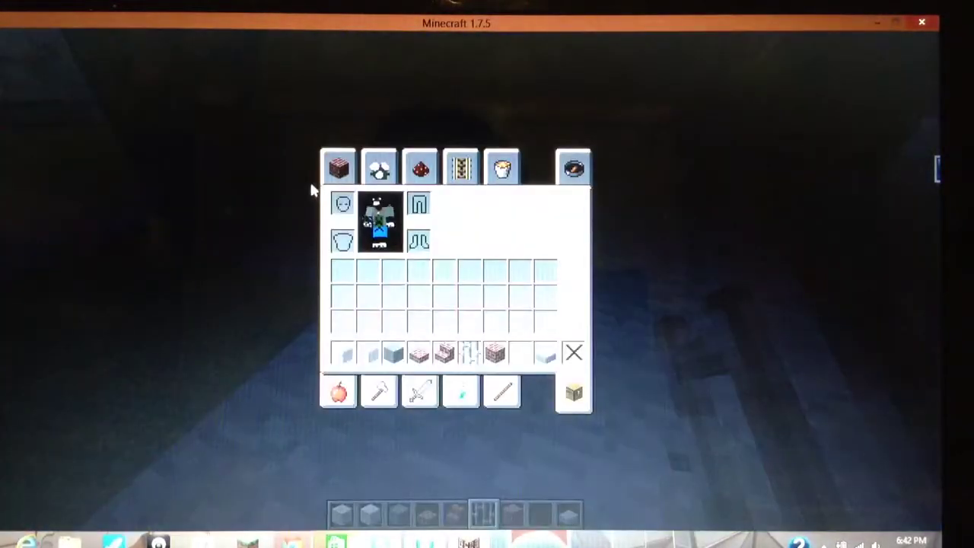
Step: Return from the inventory to break quartz wall blocks beside the sandstone basement
key(e)
scroll(456, 281, down, 1)
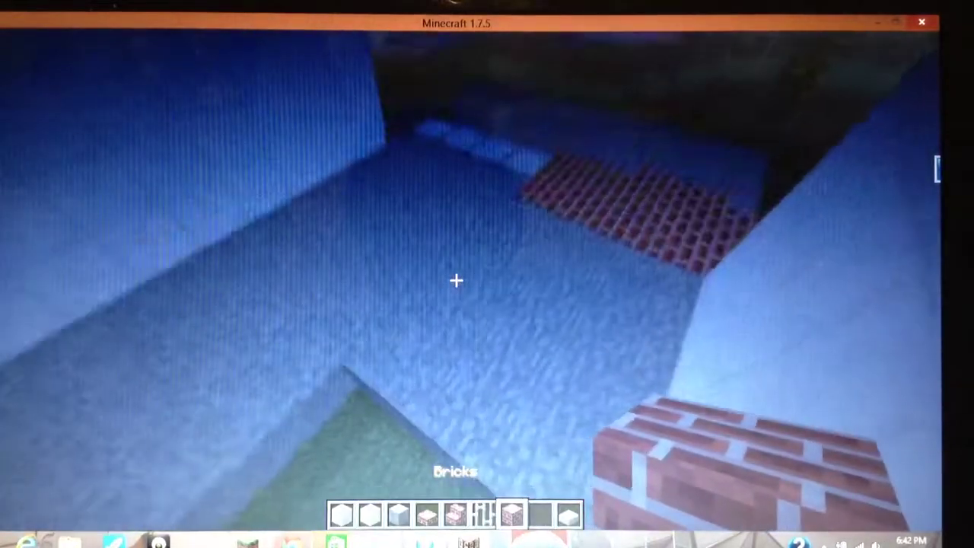
scroll(455, 280, down, 1)
key(e)
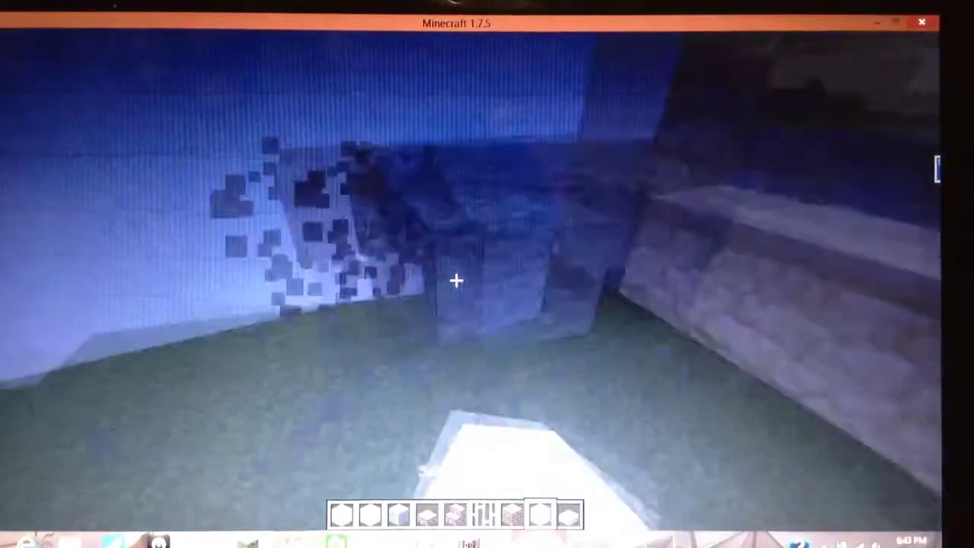
scroll(456, 280, up, 4)
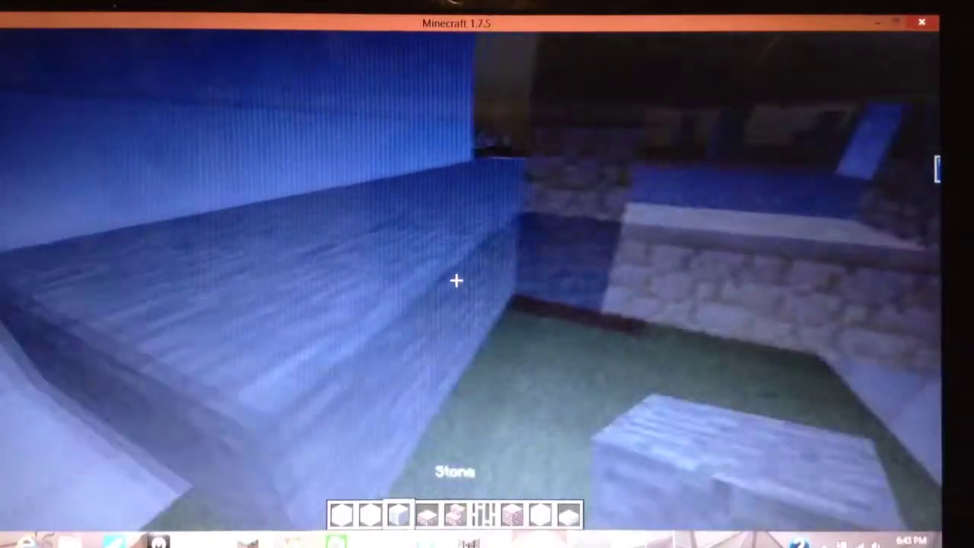
scroll(456, 280, down, 3)
scroll(456, 279, up, 2)
scroll(455, 280, up, 1)
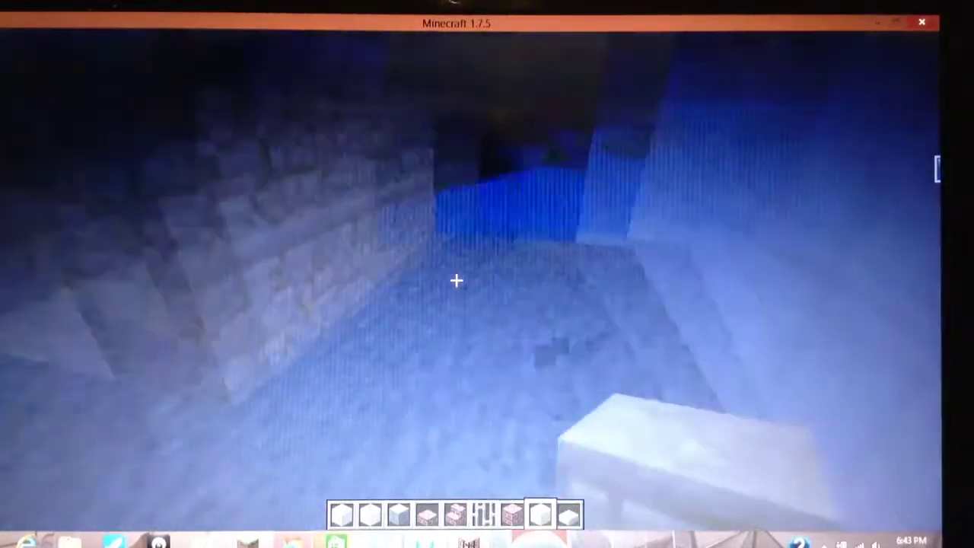
Step: Take stone blocks and slabs from the creative inventory for the low capped wall
key(e)
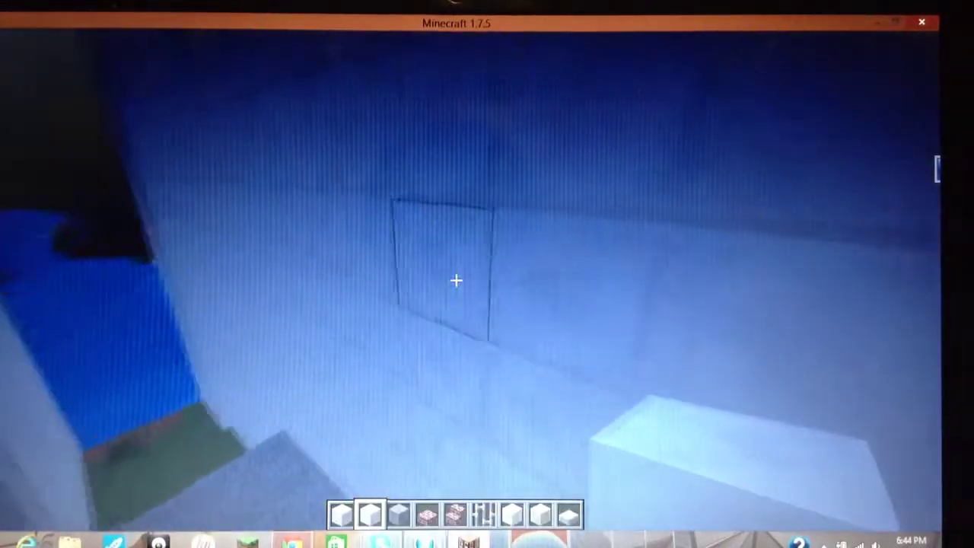
key(e)
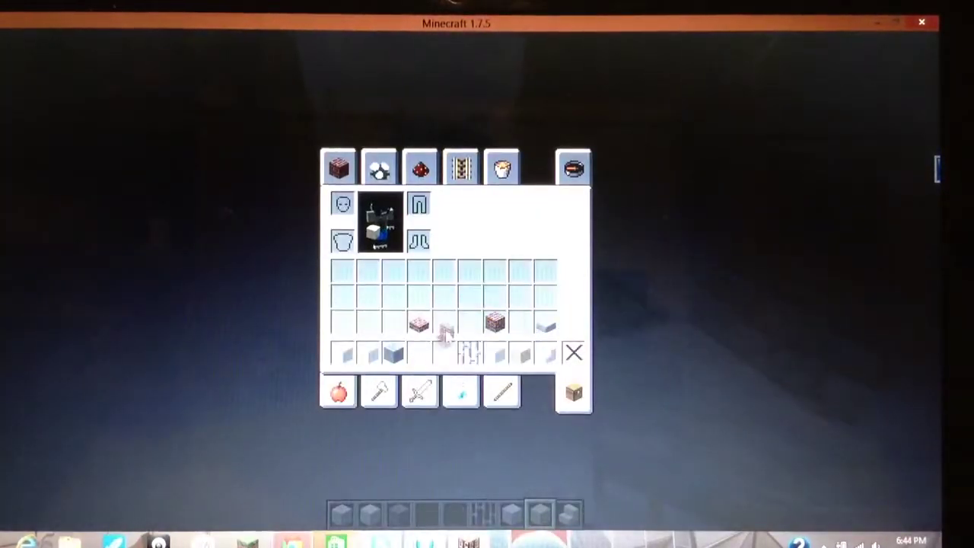
Step: Clear bricks from the hotbar and stack Pillar Quartz Blocks in the wall gap
click(445, 329)
key(e)
scroll(487, 273, up, 4)
key(e)
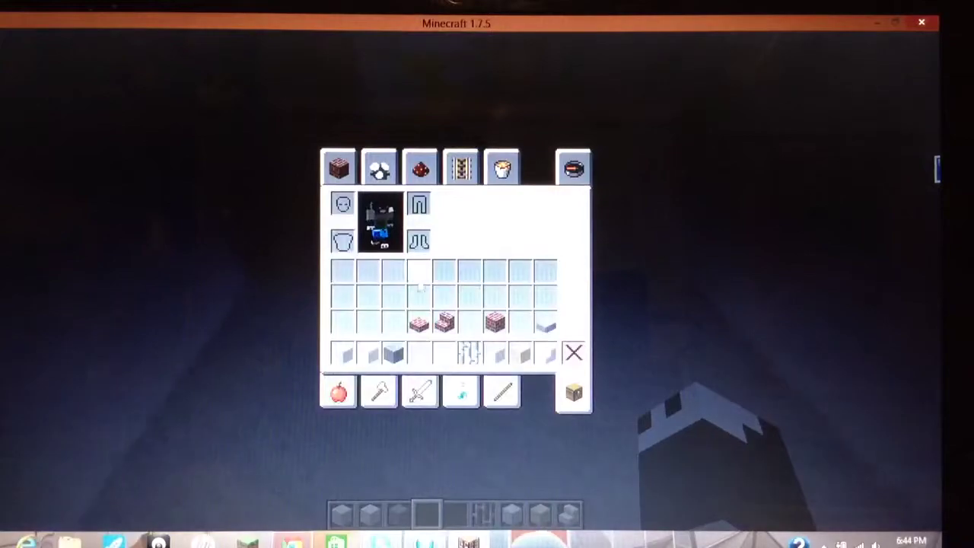
scroll(461, 259, down, 2)
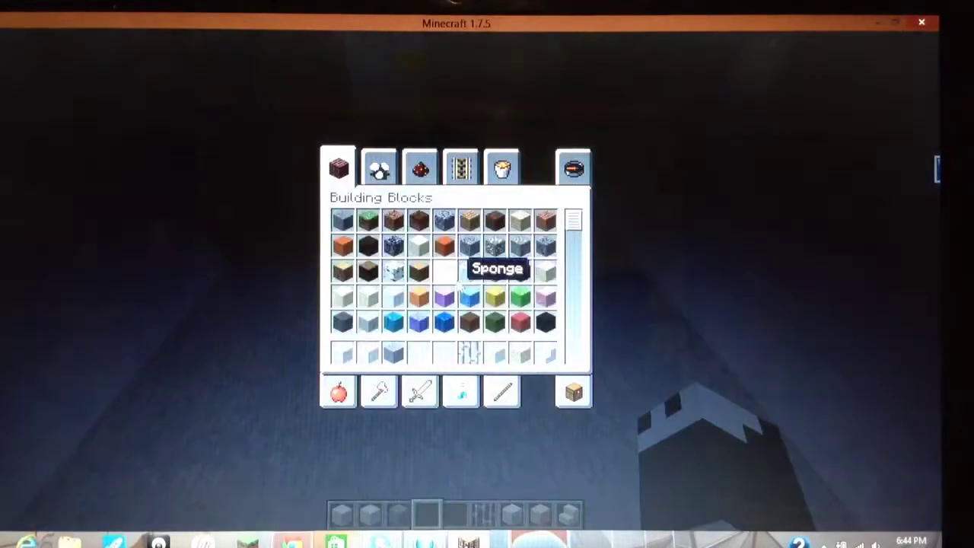
key(e)
scroll(487, 274, down, 2)
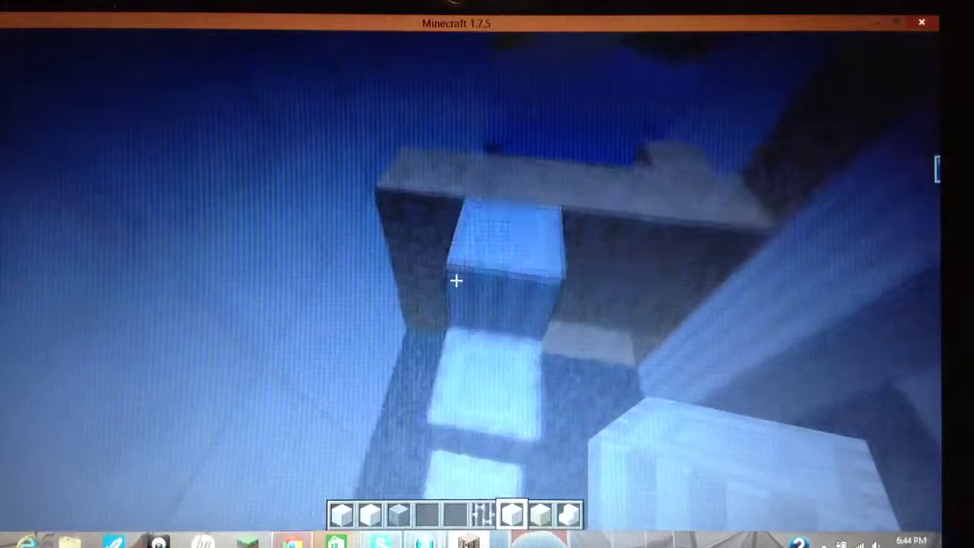
key(e)
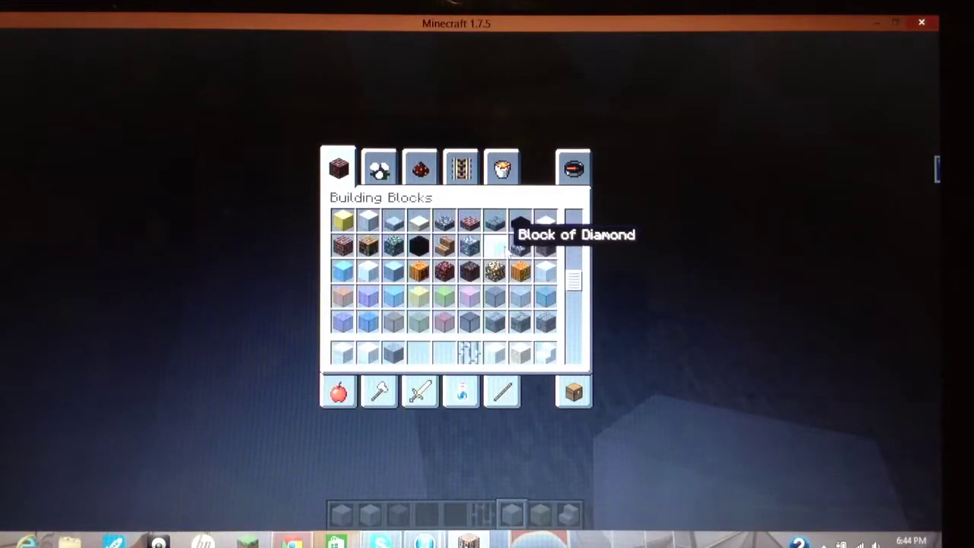
Step: Stock quartz in hotbar slot 5, place stepped quartz blocks, and fetch Cobblestone Wall
click(455, 515)
key(e)
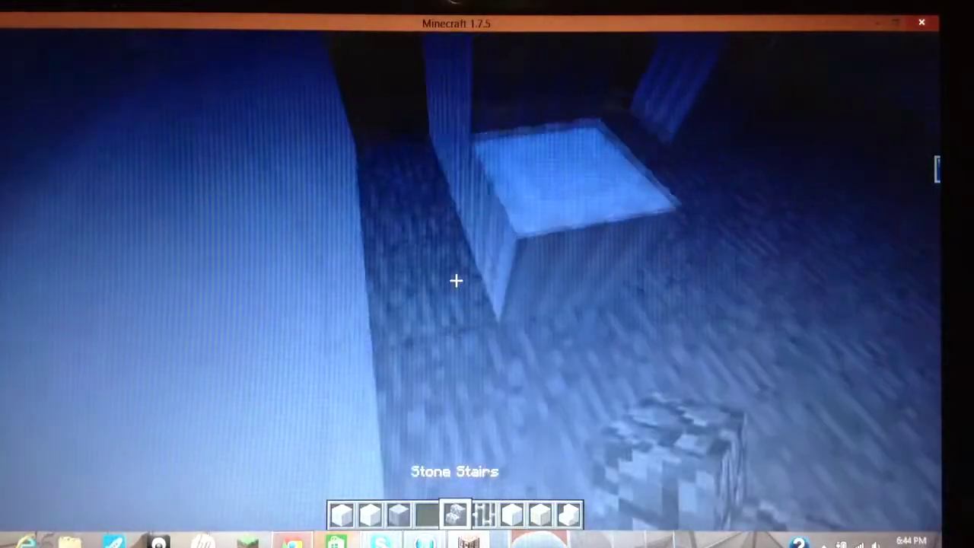
right_click(455, 281)
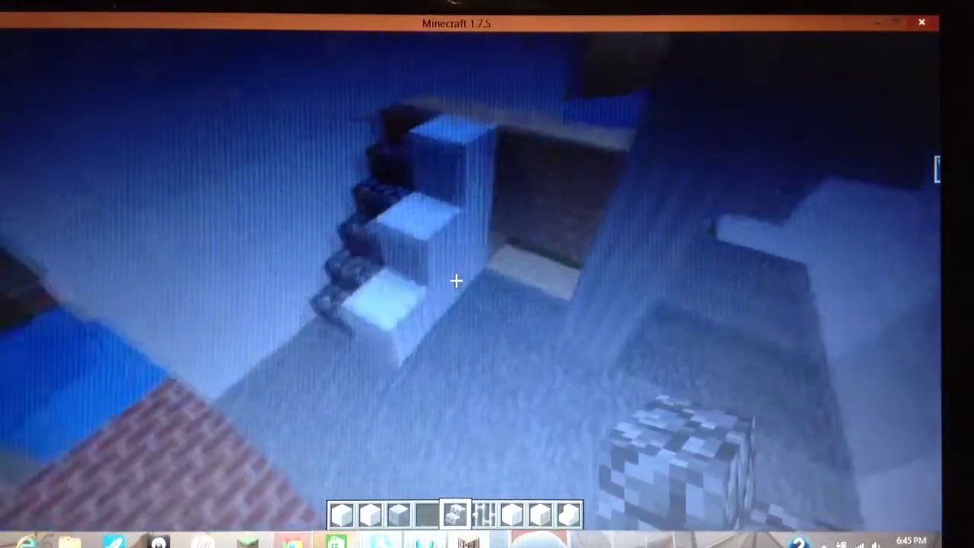
key(e)
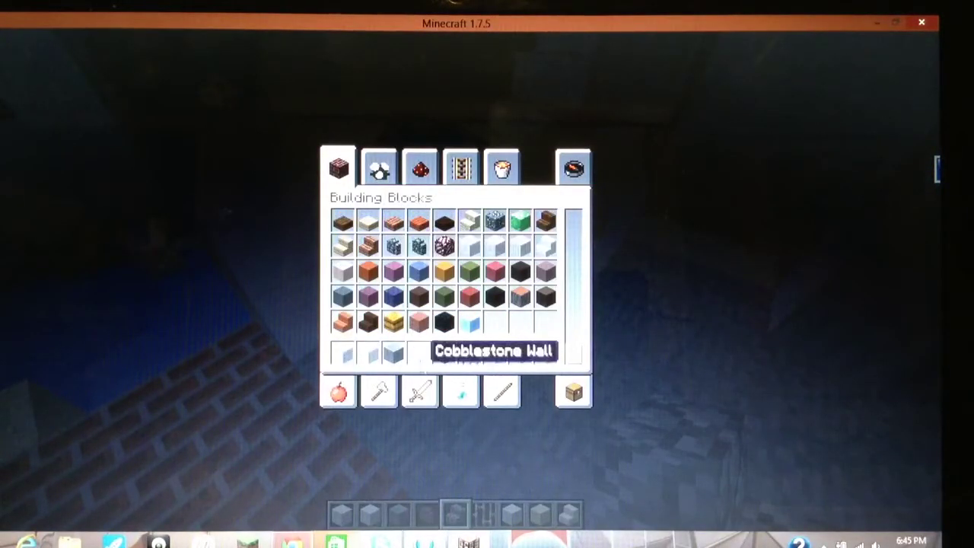
key(e)
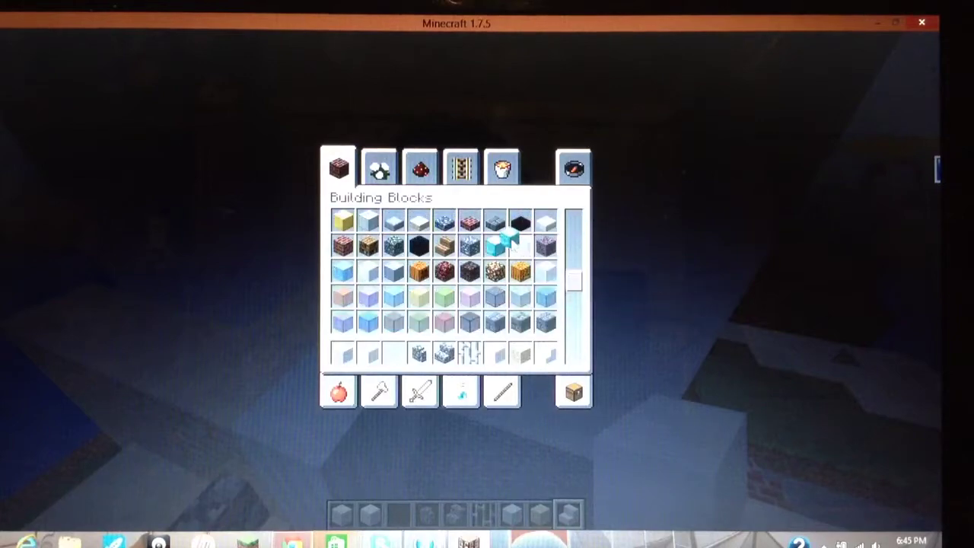
Step: Return to the world to lay two cobblestone rows under the quartz ledge
key(e)
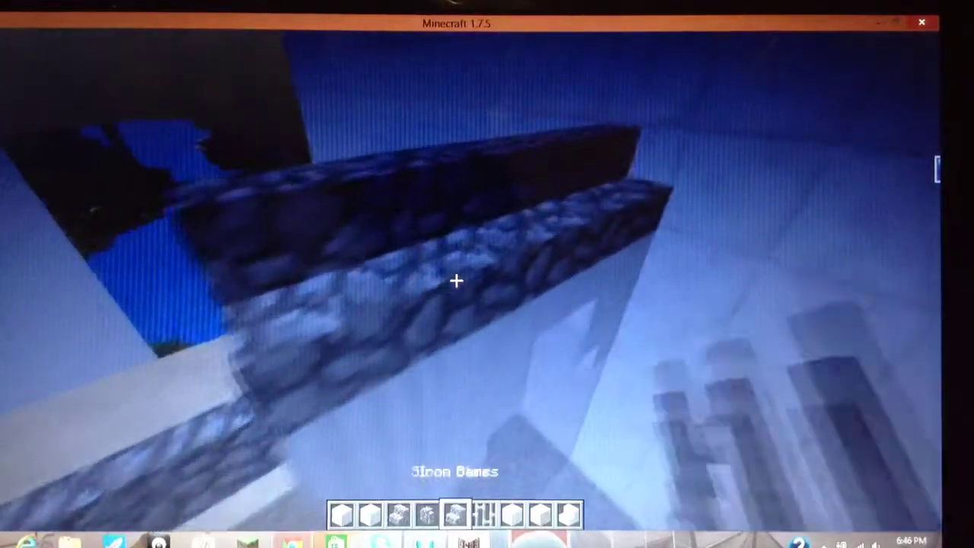
scroll(455, 281, down, 2)
scroll(455, 281, down, 1)
scroll(455, 280, up, 2)
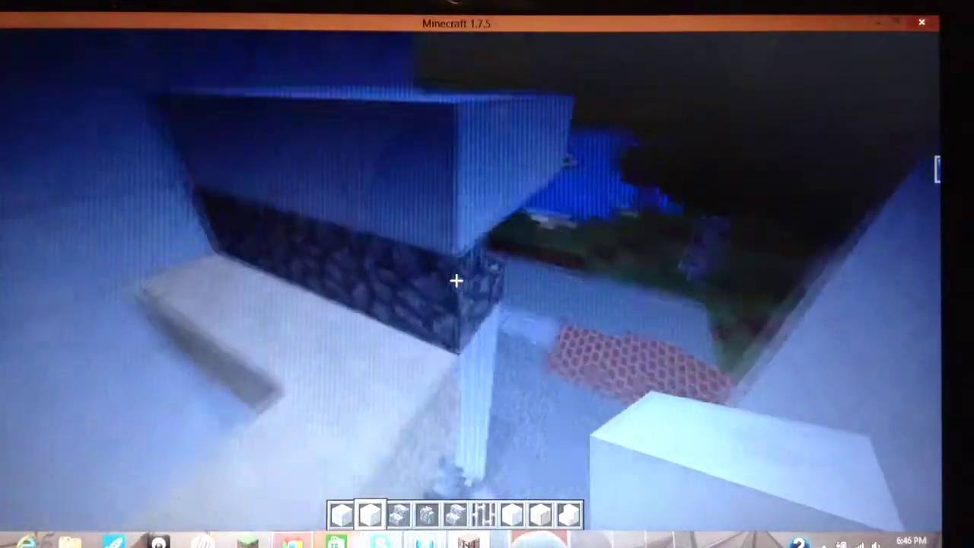
scroll(456, 280, down, 1)
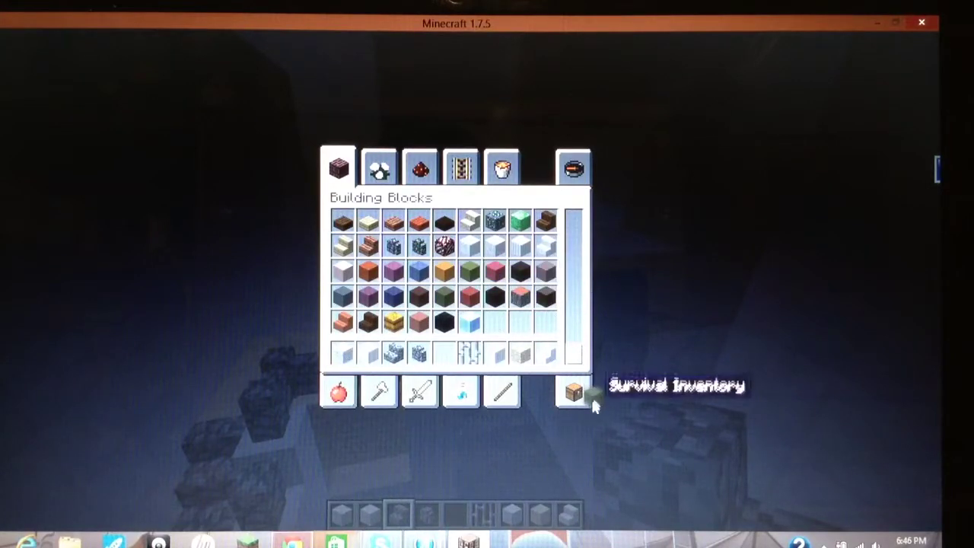
Step: Lay a Green Stained Clay floor and raise Pillar Quartz second-floor walls
key(e)
scroll(456, 281, down, 1)
scroll(456, 281, down, 2)
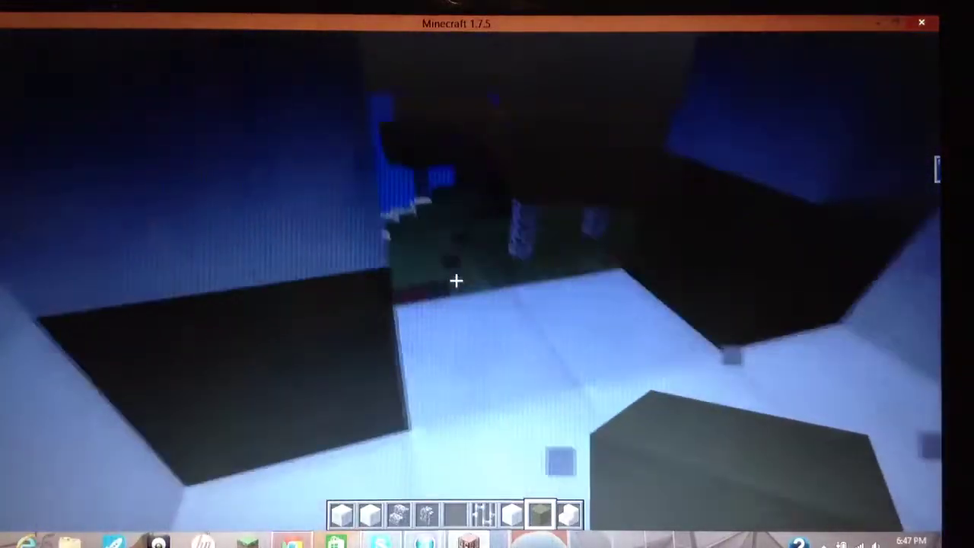
scroll(456, 281, up, 2)
scroll(455, 281, down, 1)
scroll(455, 280, down, 1)
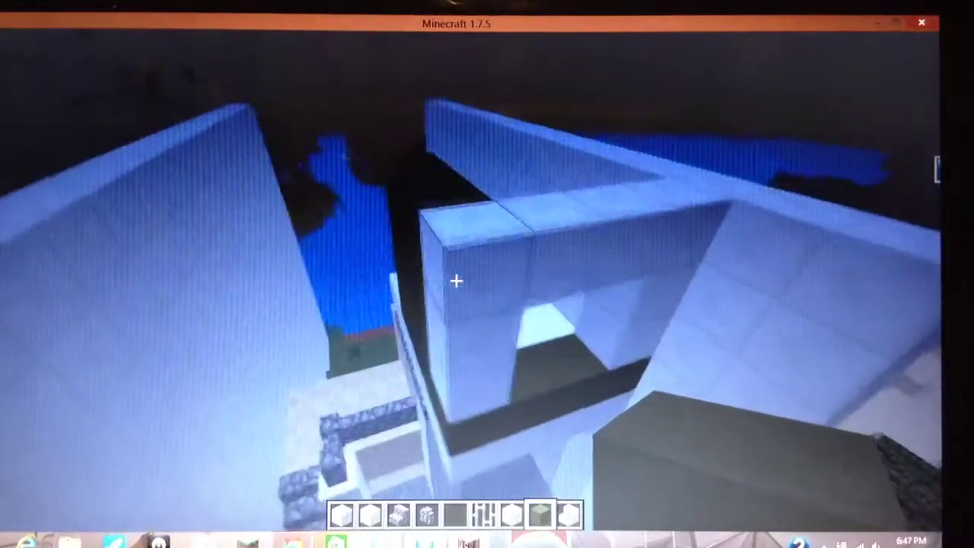
scroll(455, 281, down, 1)
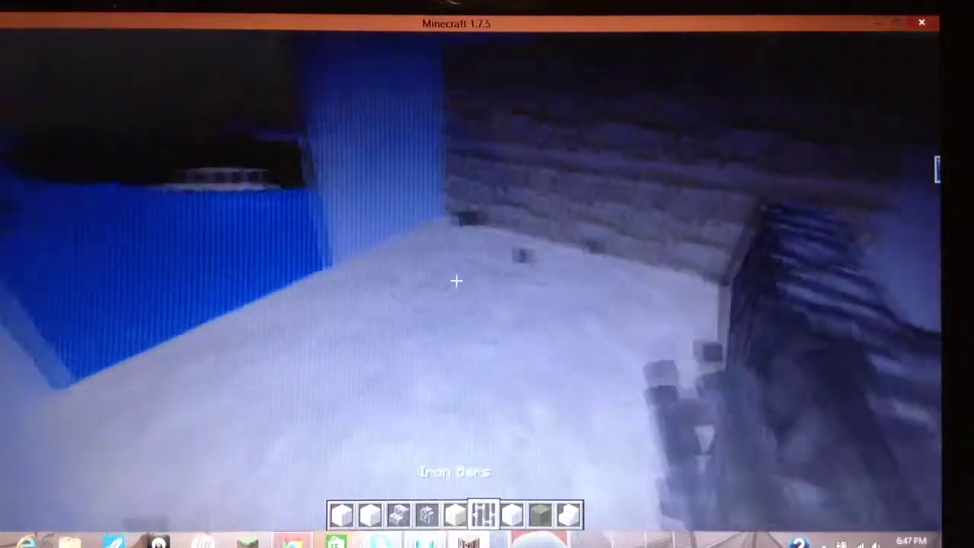
scroll(456, 280, down, 2)
scroll(455, 281, up, 1)
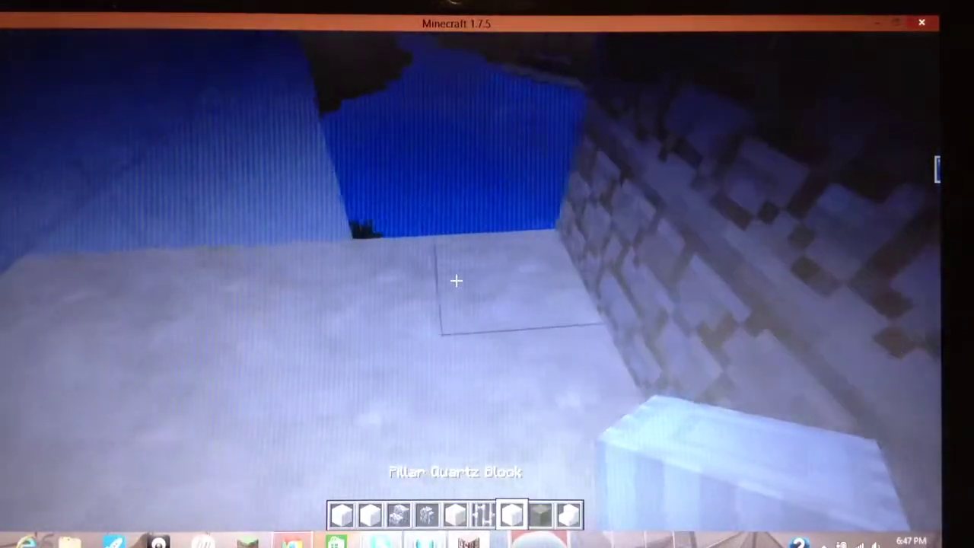
key(e)
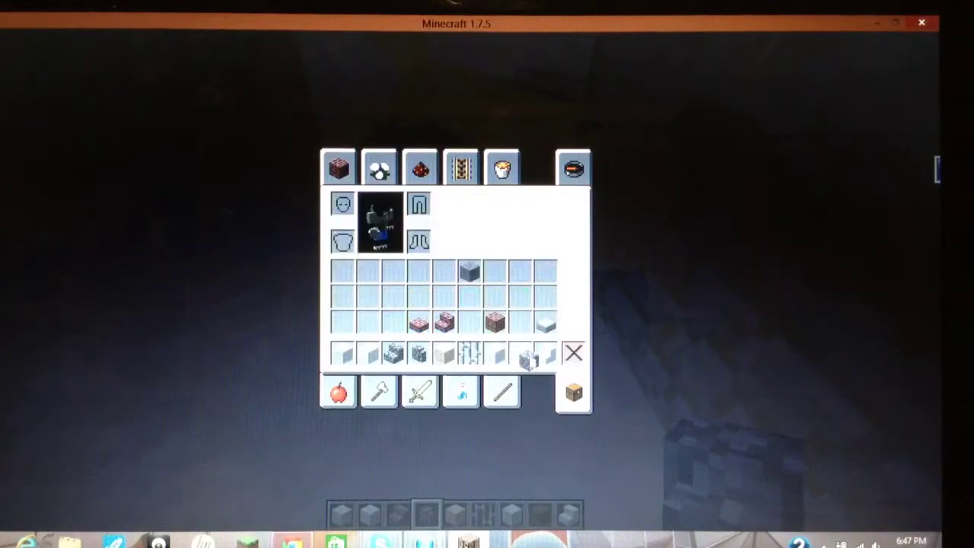
Step: Pick cobblestone from the wall, break two cobblestone blocks, then view the house in third person
key(e)
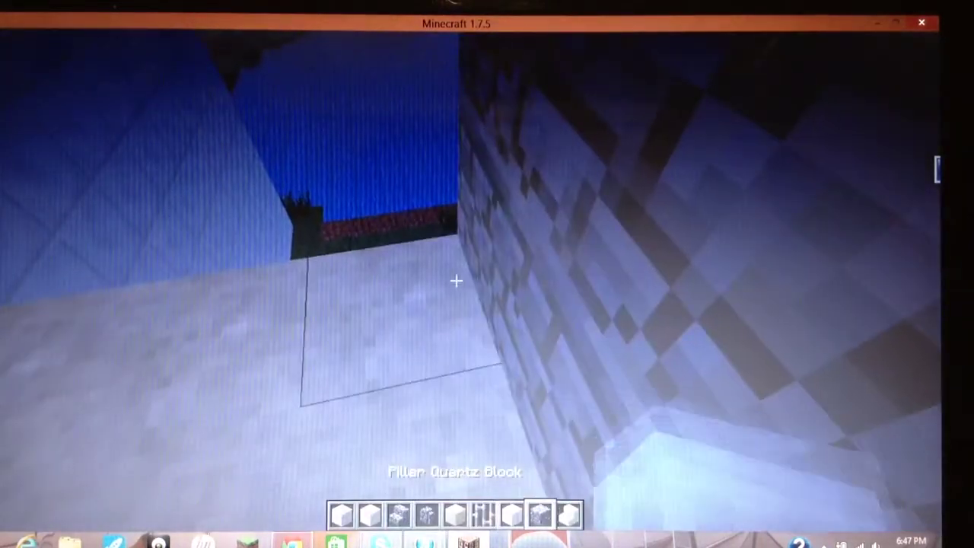
middle_click(455, 281)
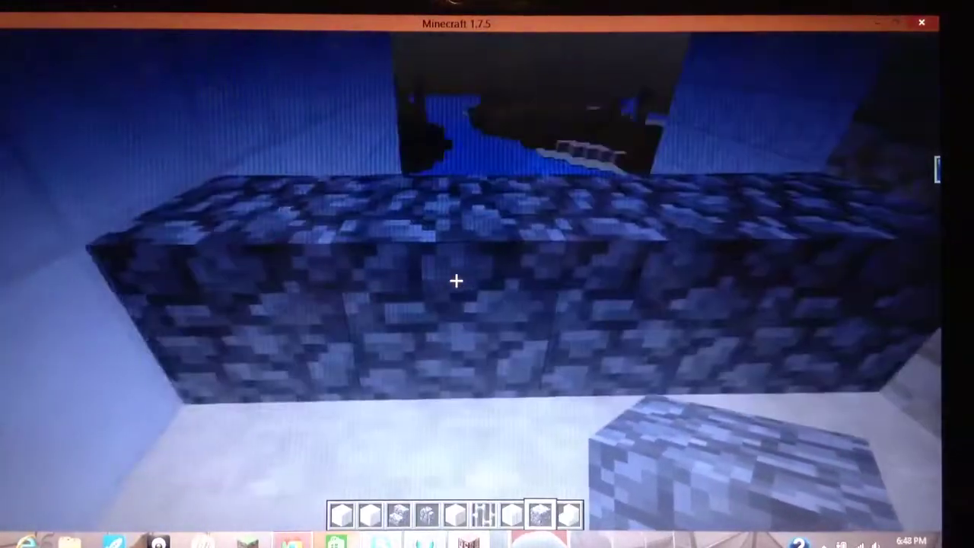
click(455, 281)
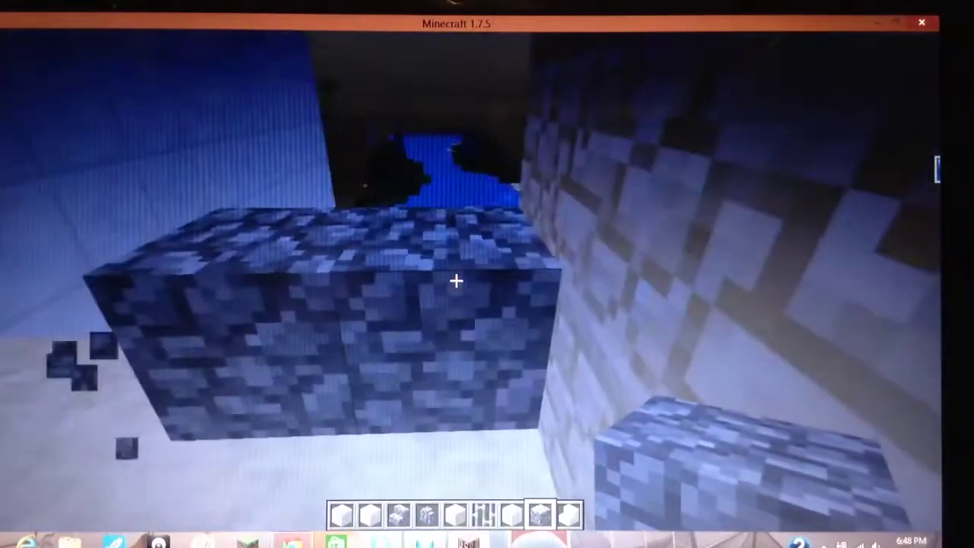
click(455, 280)
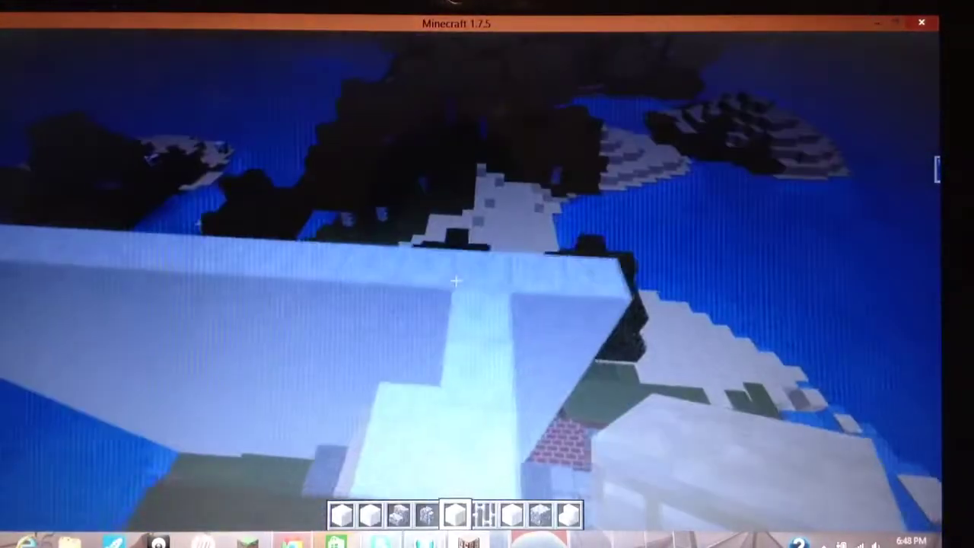
key(F5)
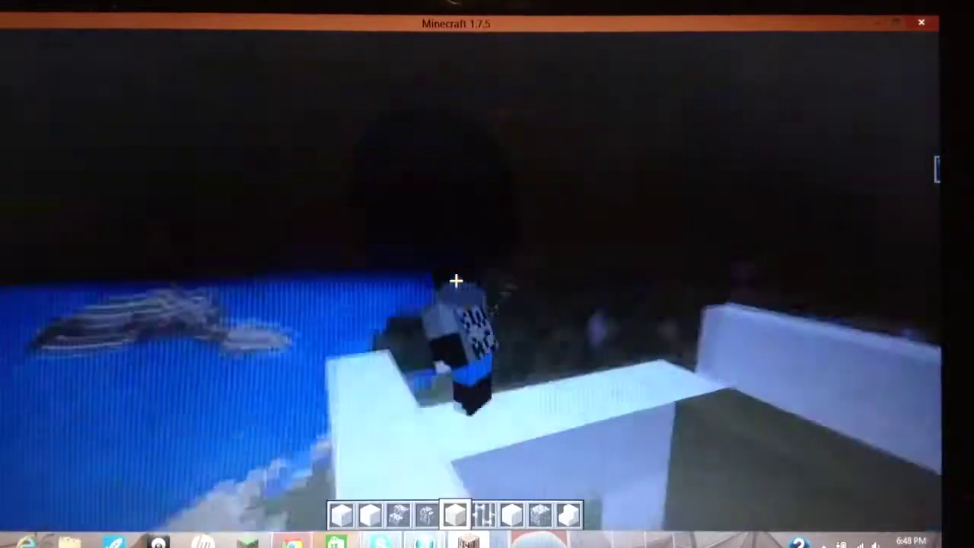